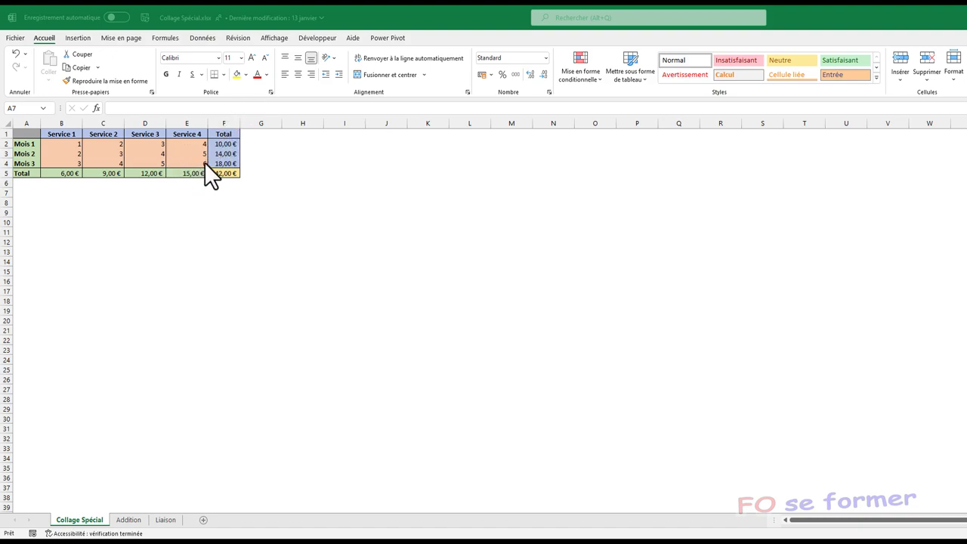
# Select and copy the whole A1:F5 services table, with cell A7 chosen as the paste destination.
pyautogui.click(72, 173)
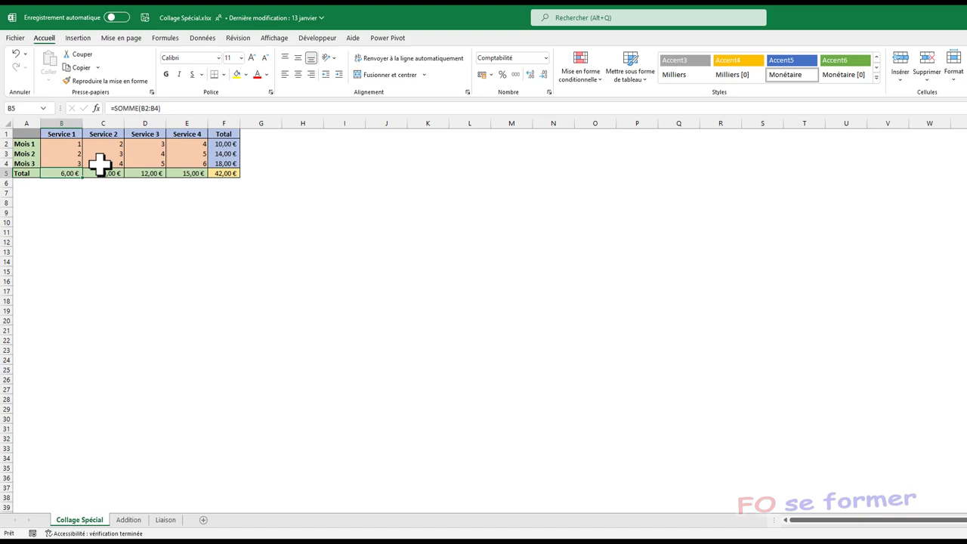
pyautogui.click(91, 153)
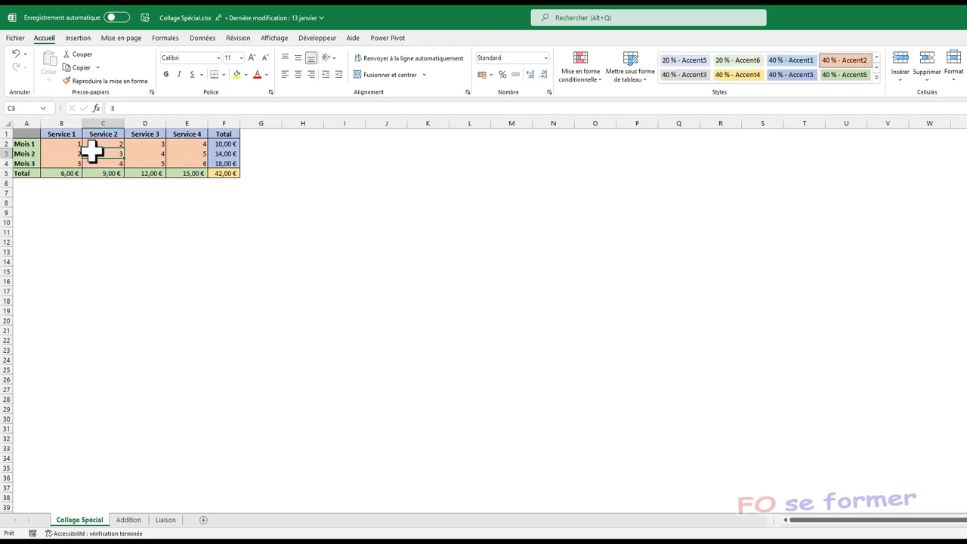
pyautogui.hotkey('ctrl', 'a')
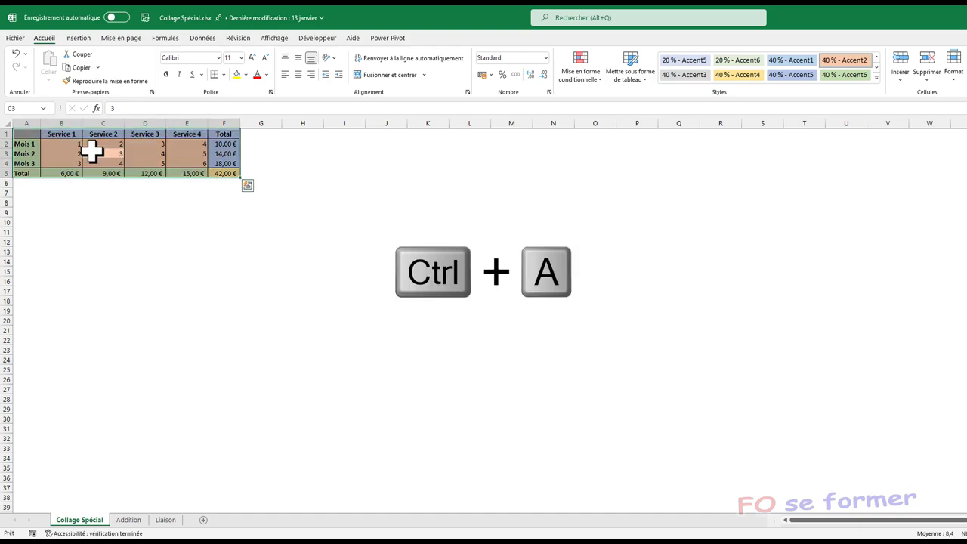
pyautogui.click(194, 154)
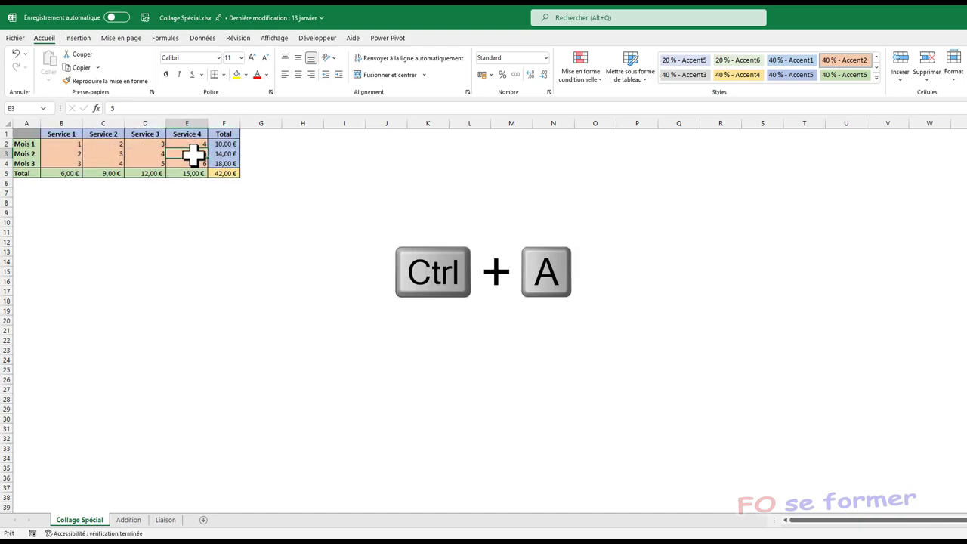
pyautogui.hotkey('ctrl', '*')
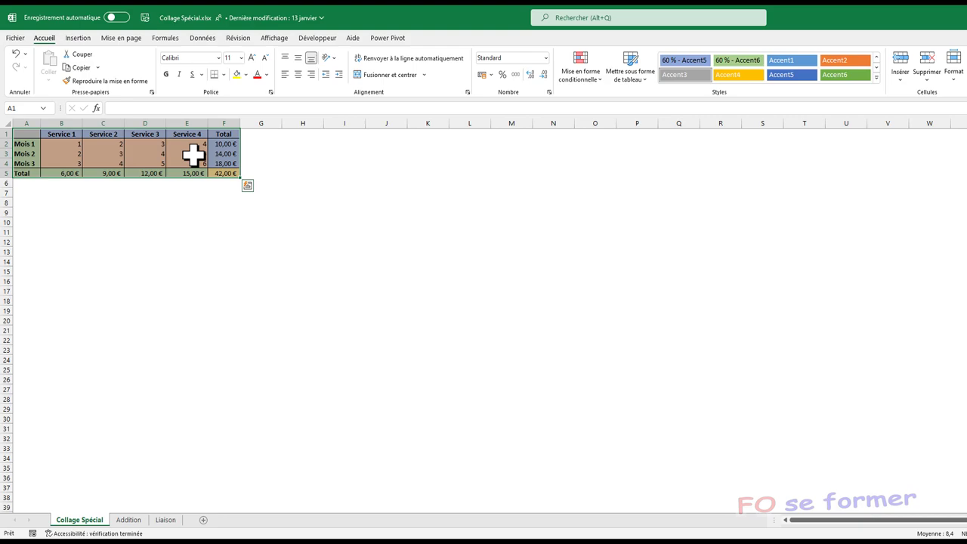
pyautogui.hotkey('ctrl', 'c')
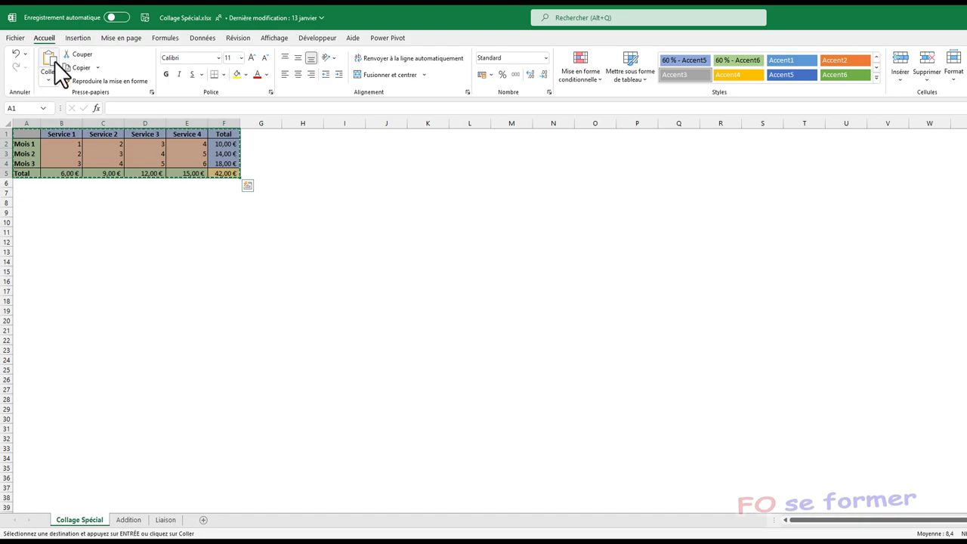
pyautogui.rightClick(95, 157)
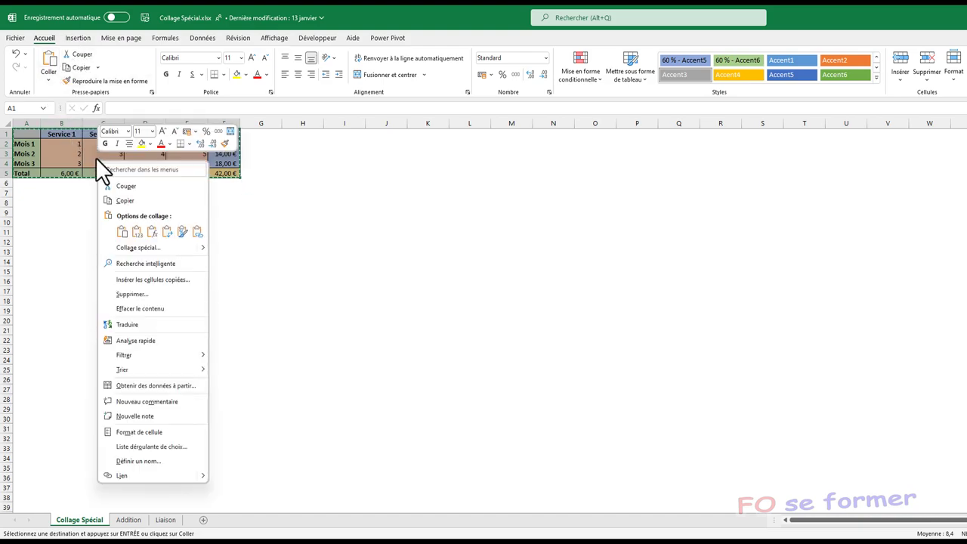
pyautogui.click(27, 192)
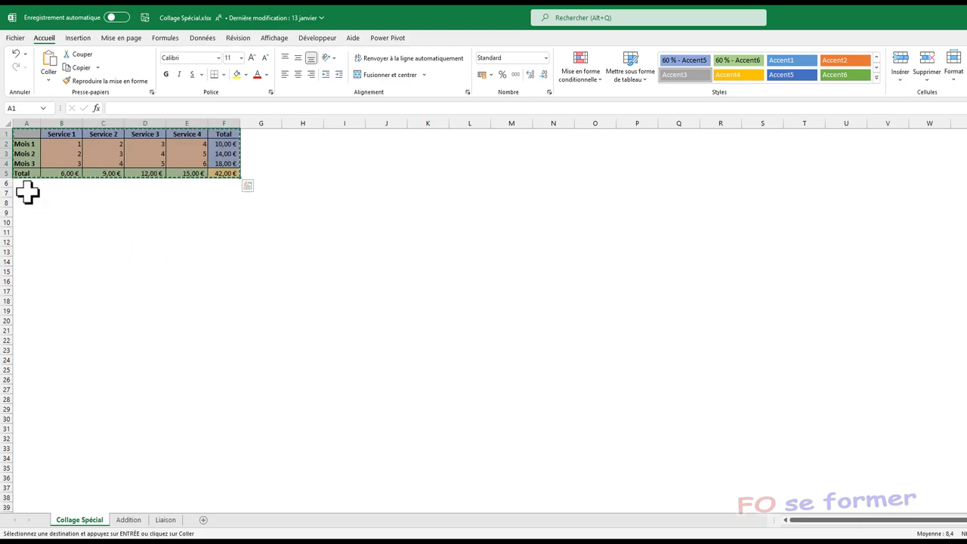
pyautogui.click(27, 192)
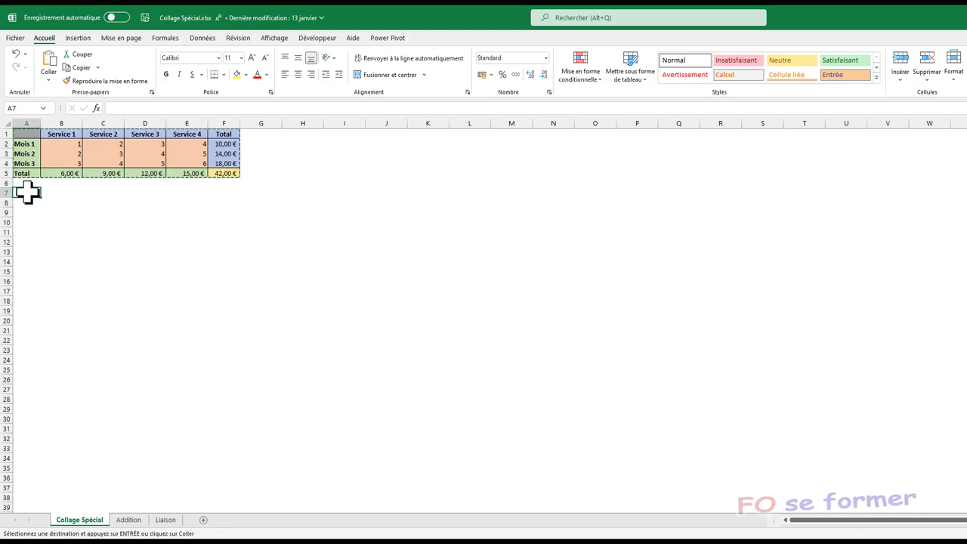
# Paste the table at A7 as Valeurs only through Collage spécial, then select A13.
pyautogui.hotkey('ctrl', 'alt', 'v')
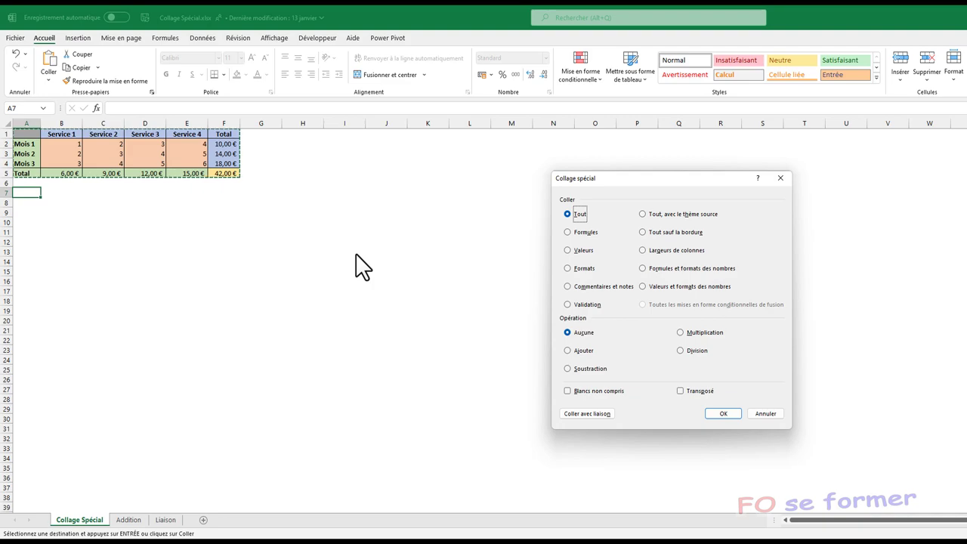
pyautogui.press('v')
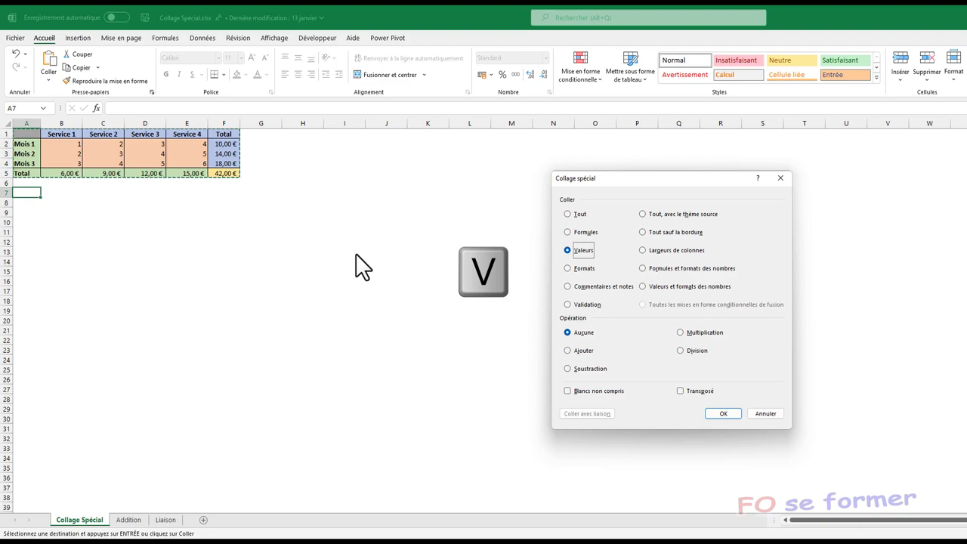
pyautogui.press('Return')
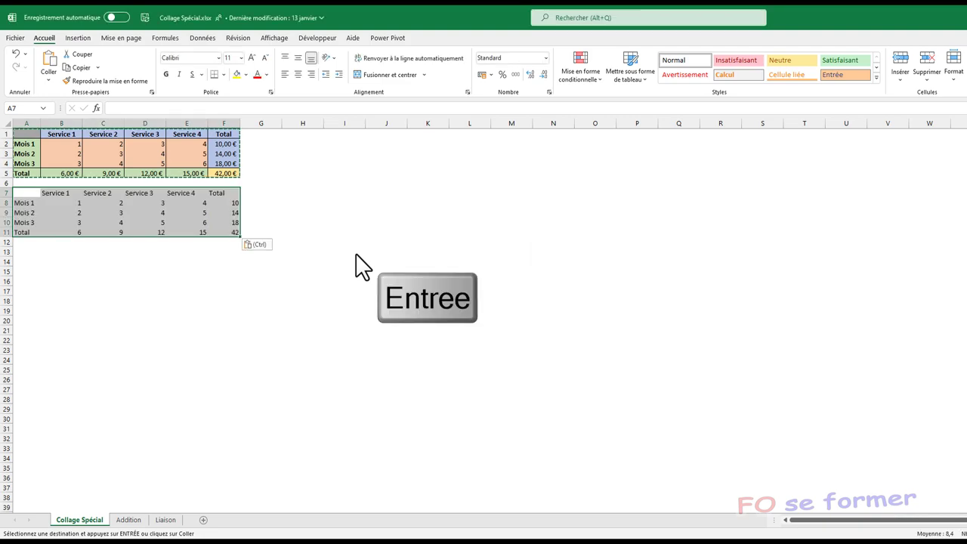
pyautogui.click(20, 252)
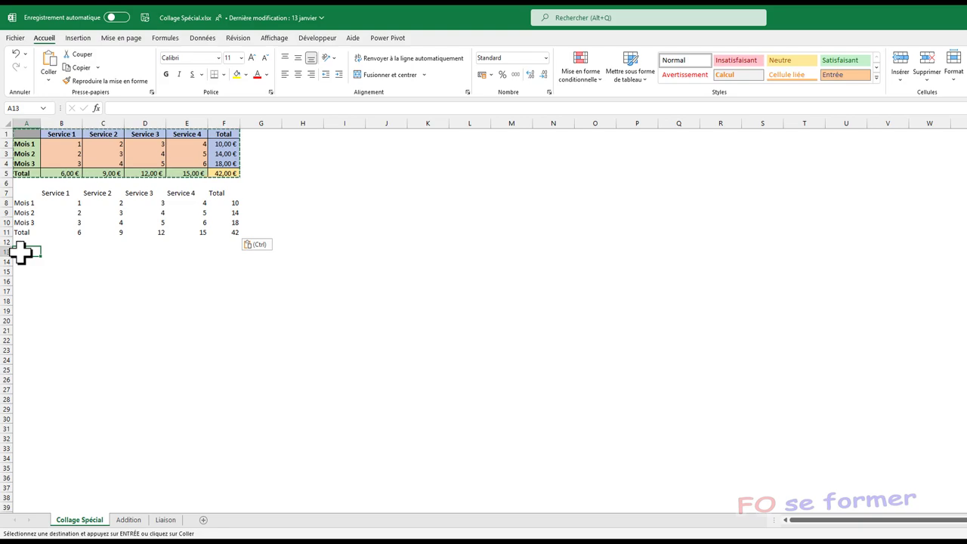
# Paste a Transposé copy of the table at A13, then select A20.
pyautogui.hotkey('ctrl', 'alt', 'v')
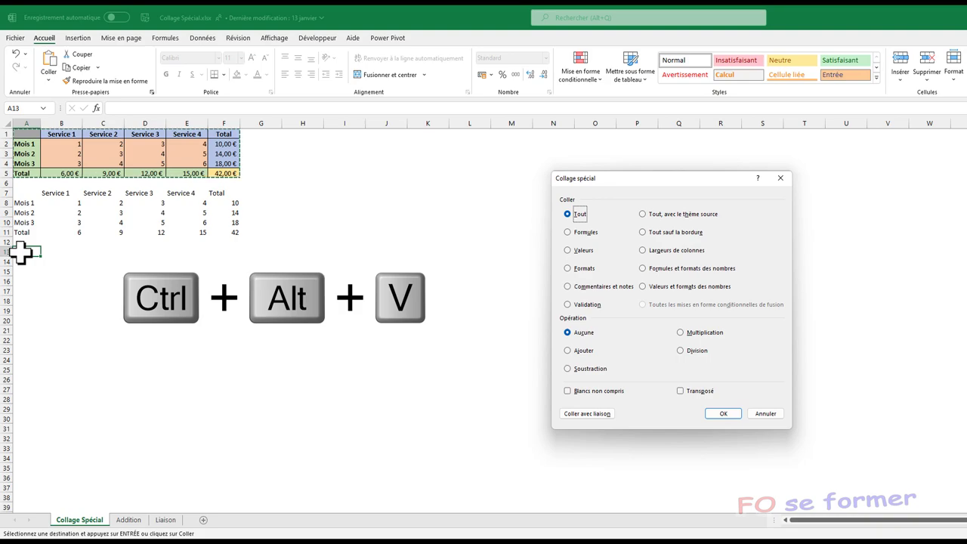
pyautogui.press('p')
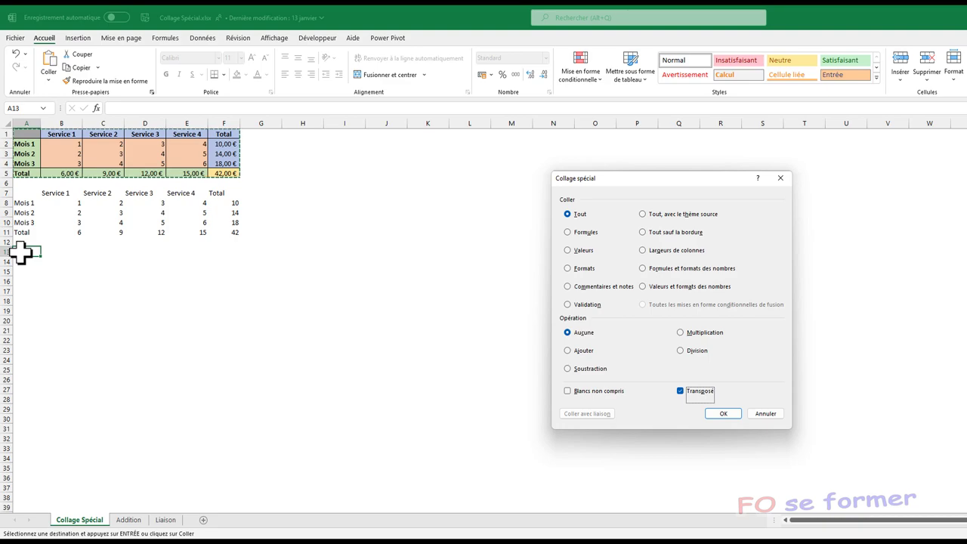
pyautogui.press('Return')
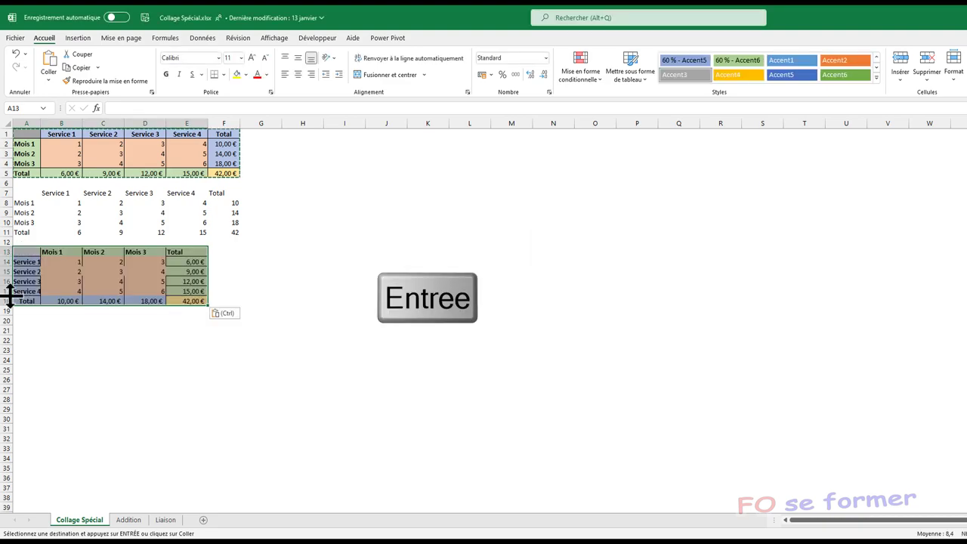
pyautogui.click(21, 321)
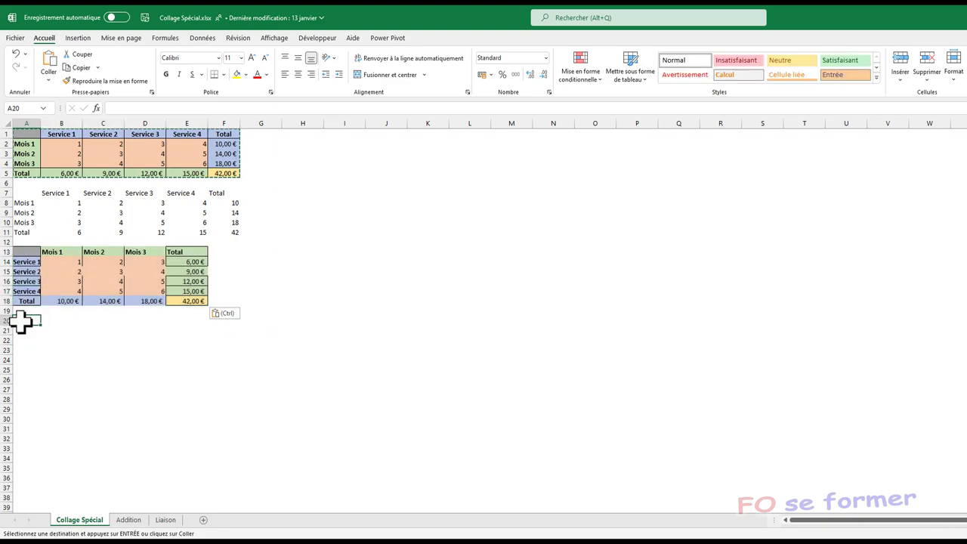
# Paste only the table's formats at A20 via Collage spécial, then select I7.
pyautogui.hotkey('ctrl', 'alt', 'v')
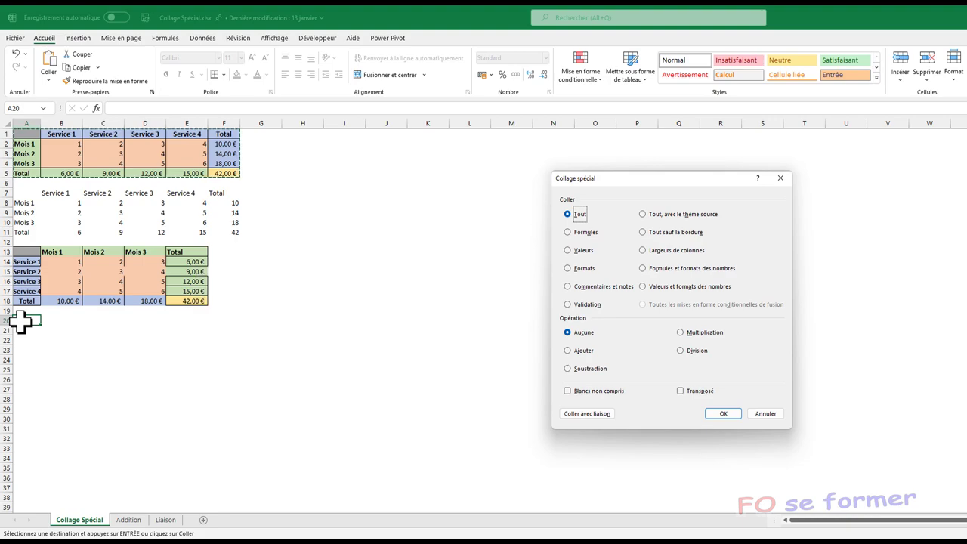
pyautogui.press('f')
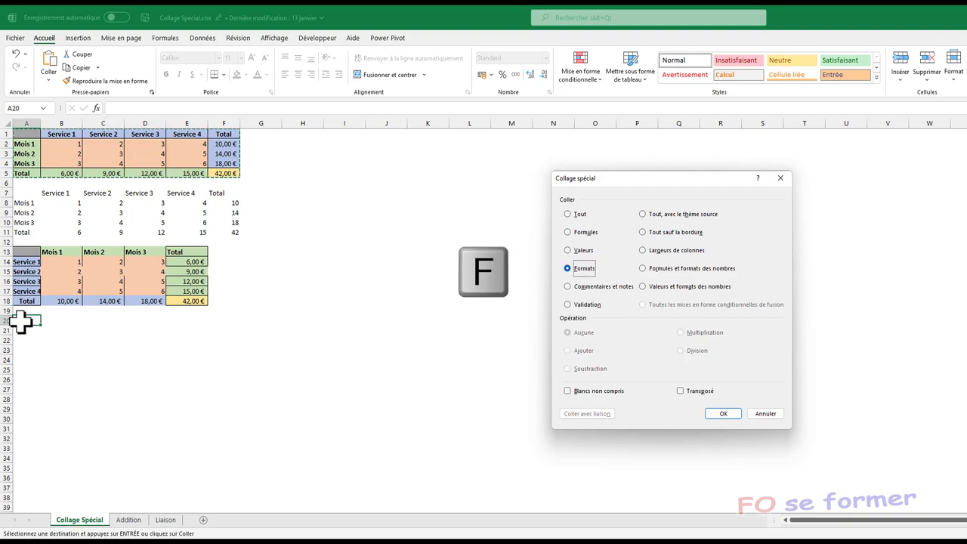
pyautogui.press('Return')
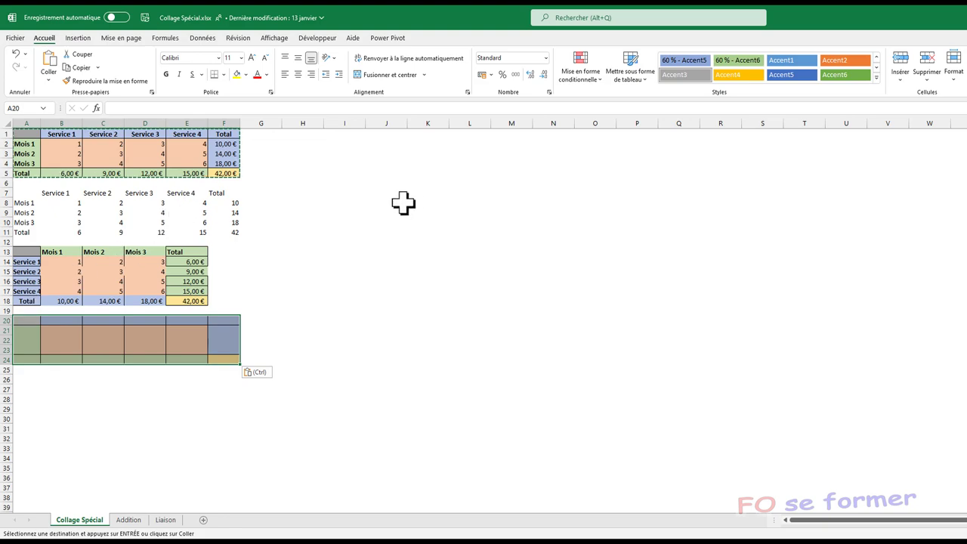
pyautogui.click(344, 195)
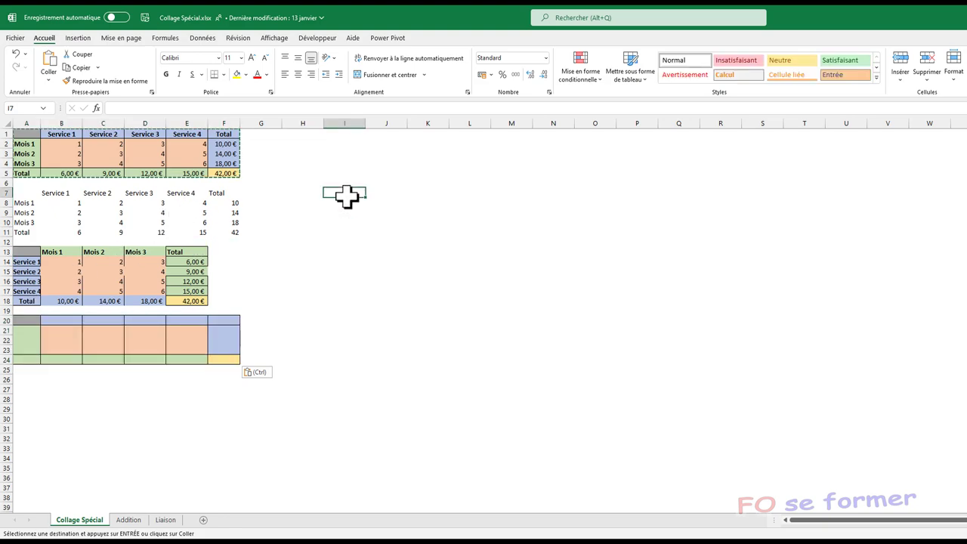
# Paste the table at I7 and switch it to Values only from the Paste Options menu.
pyautogui.hotkey('ctrl', 'v')
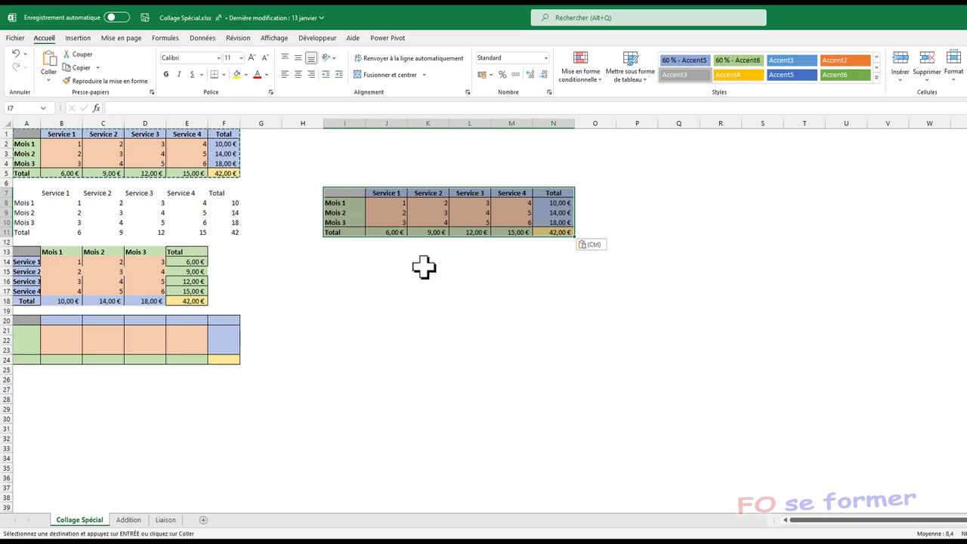
pyautogui.press('ctrl')
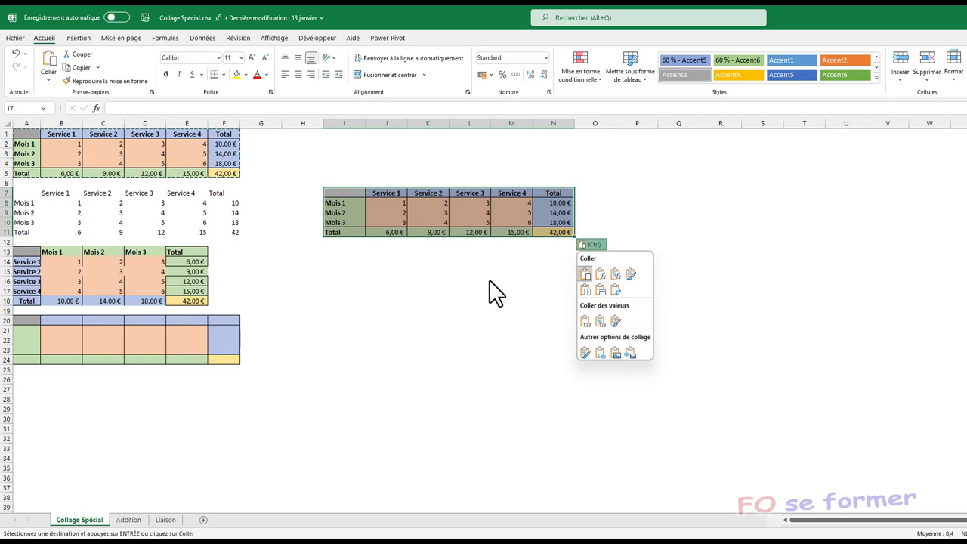
pyautogui.press('v')
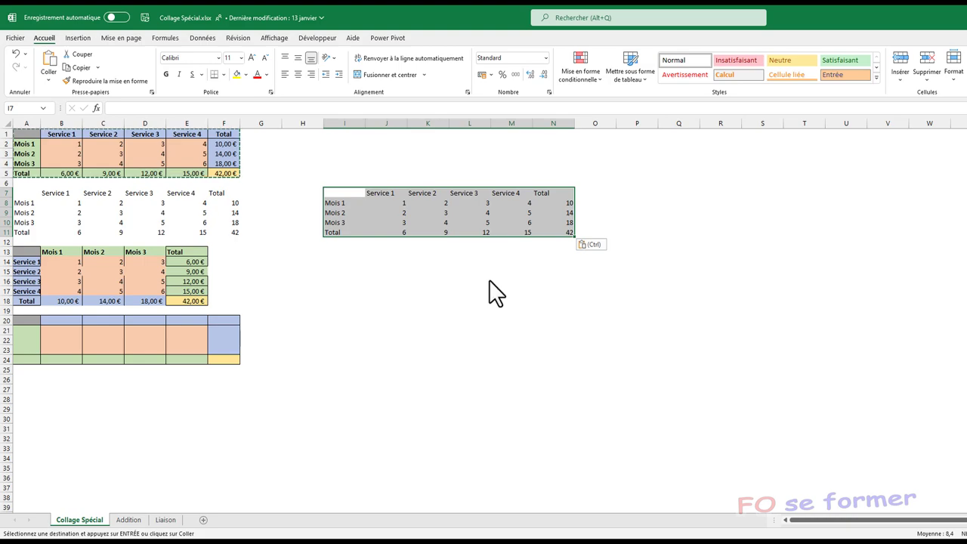
# Paste the table at I13 and transpose it from the Paste Options menu.
pyautogui.click(327, 254)
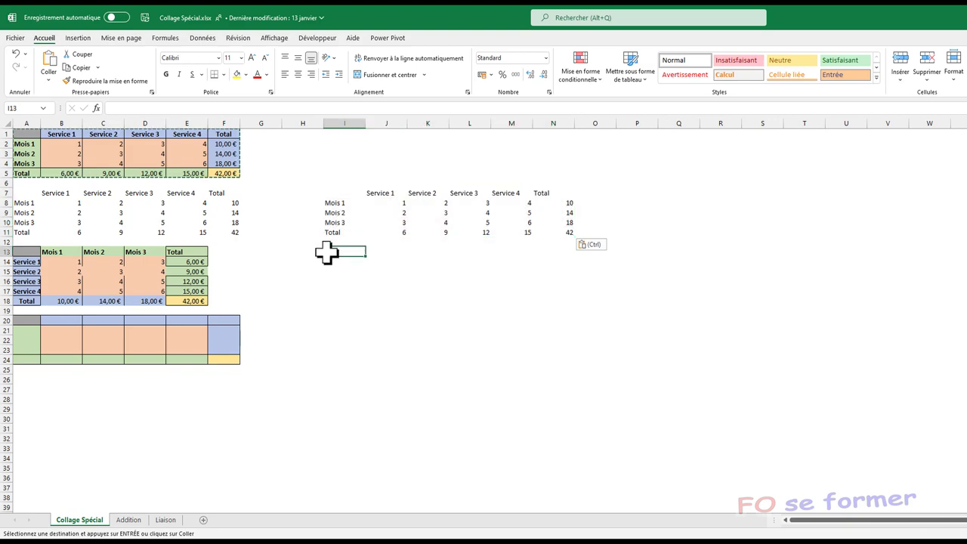
pyautogui.press('ctrl')
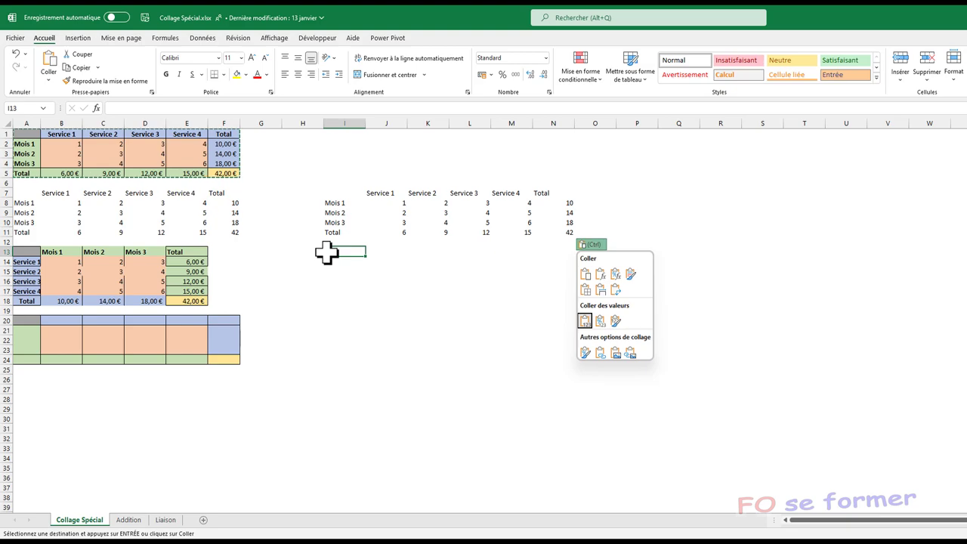
pyautogui.press('ctrl')
pyautogui.hotkey('ctrl', 'v')
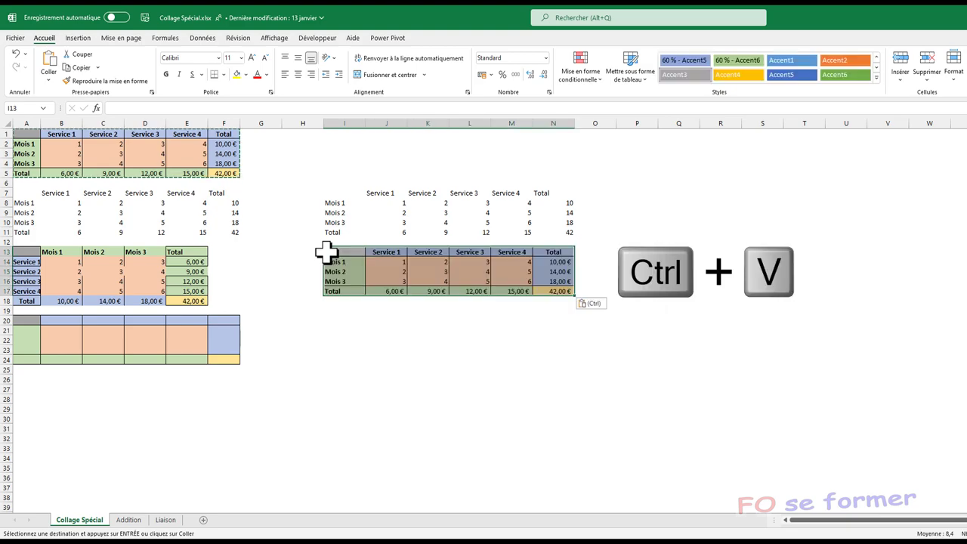
pyautogui.press('ctrl')
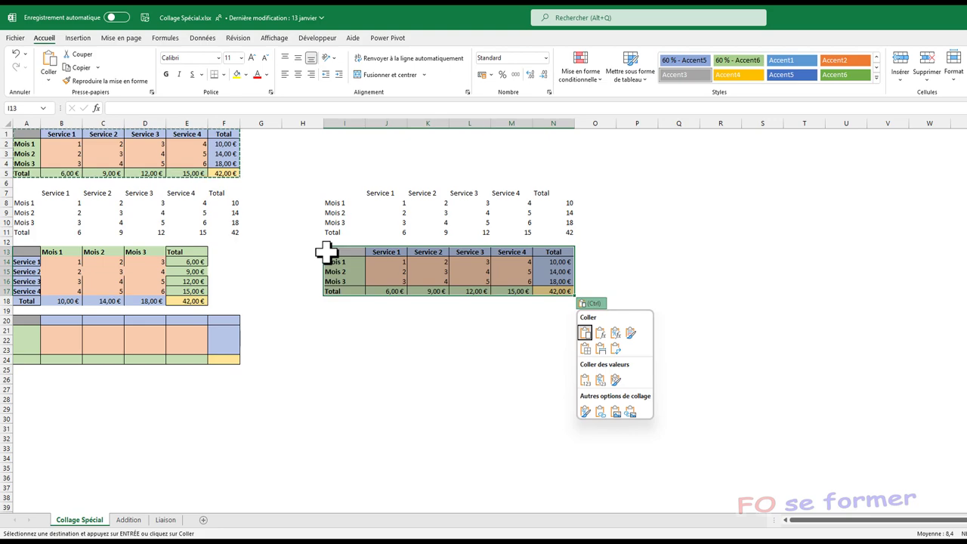
pyautogui.press('t')
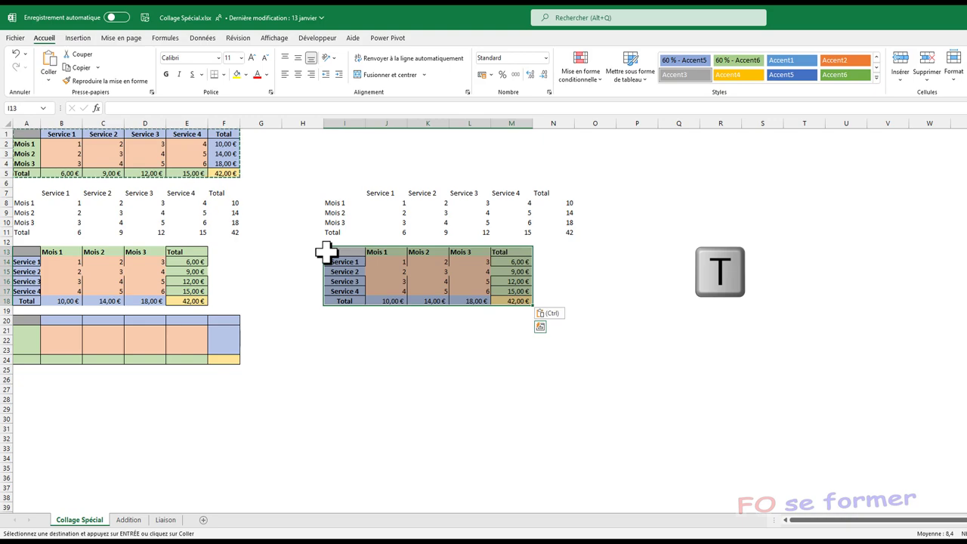
# Paste the table at I20 and keep only its formatting via Paste Options.
pyautogui.click(335, 319)
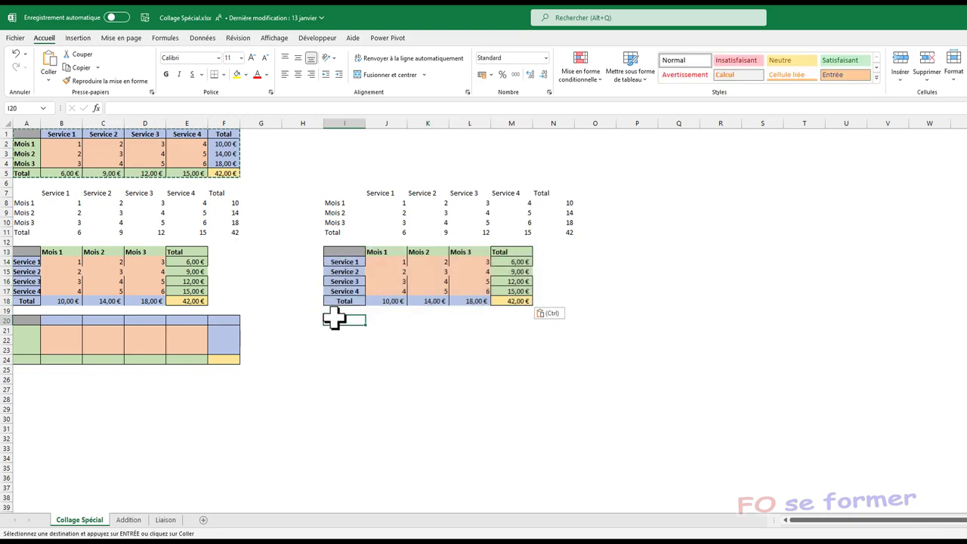
pyautogui.write('Service 1\tService 2\tService 3\tService 4\tTotal Mois 1\t1\t2\t3\t4\t10,00 € Mois 2\t2\t3\t4\t5\t14,00 € Mois 3\t3\t4\t5\t6\t18,00 € Total\t6,00 €\t9,00 €\t12,00 €\t15,00 €\t42,00 €')
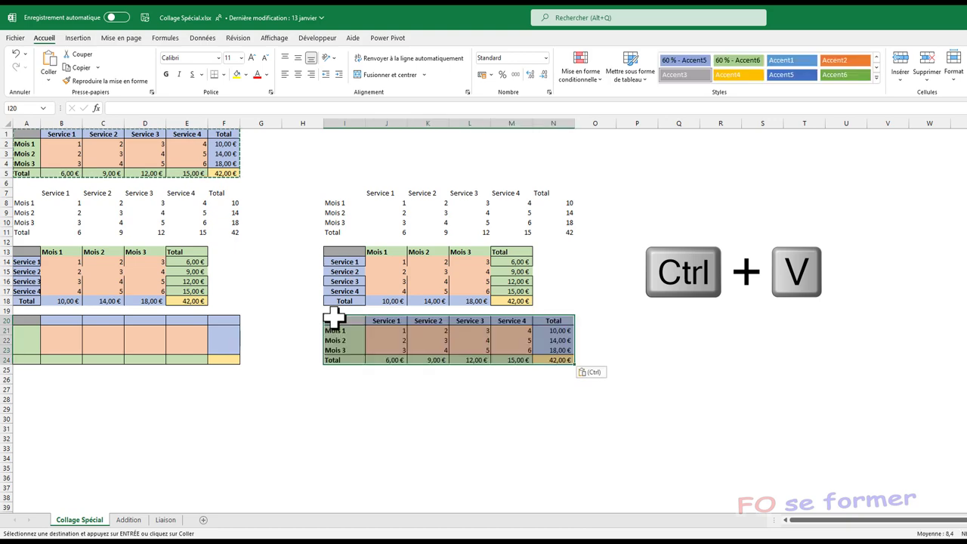
pyautogui.press('ctrl')
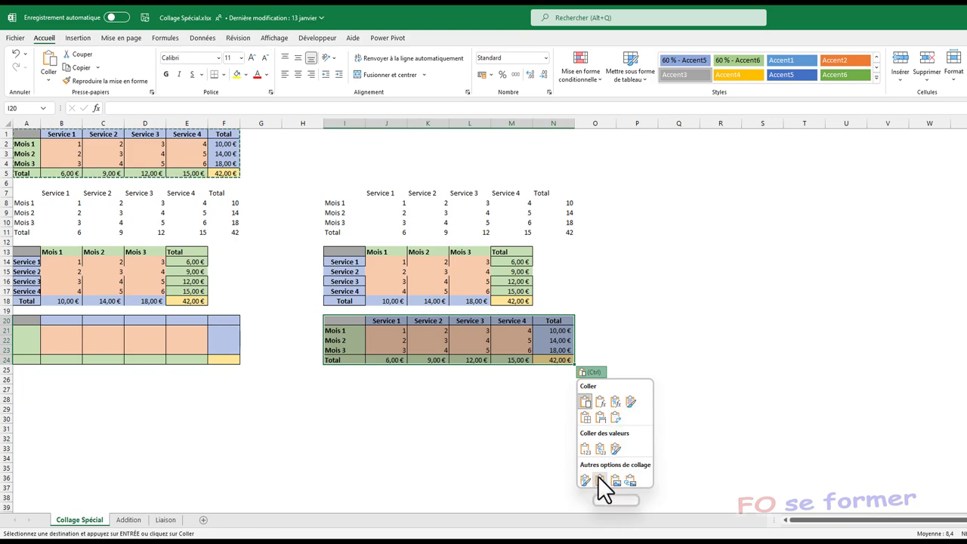
pyautogui.press('r')
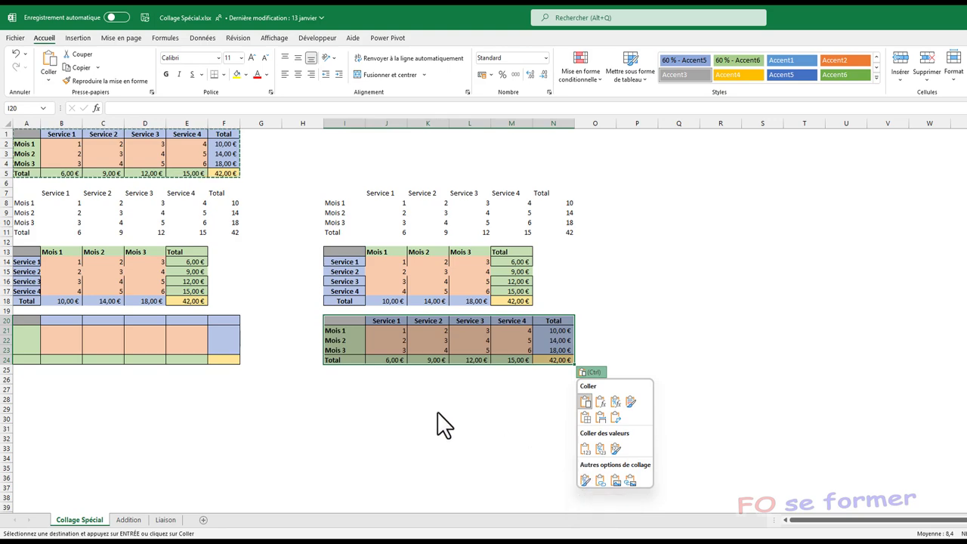
pyautogui.press('r')
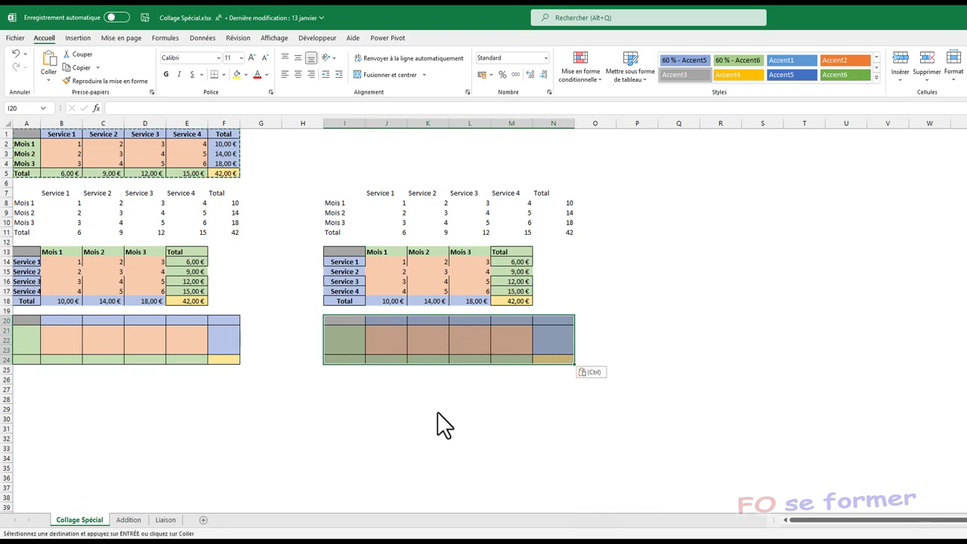
# Try Paste Link on the I20 copy, then revert to formatting only.
pyautogui.press('ctrl')
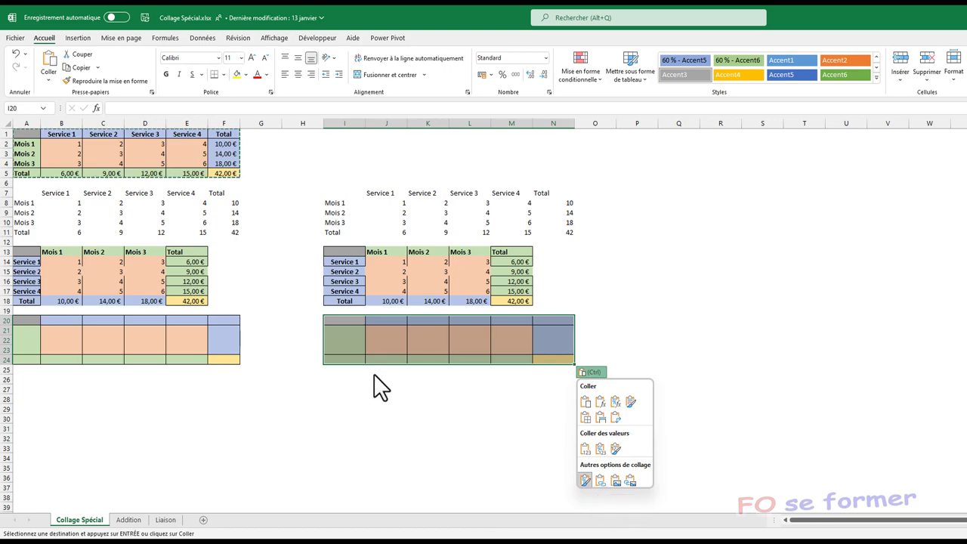
pyautogui.press('n')
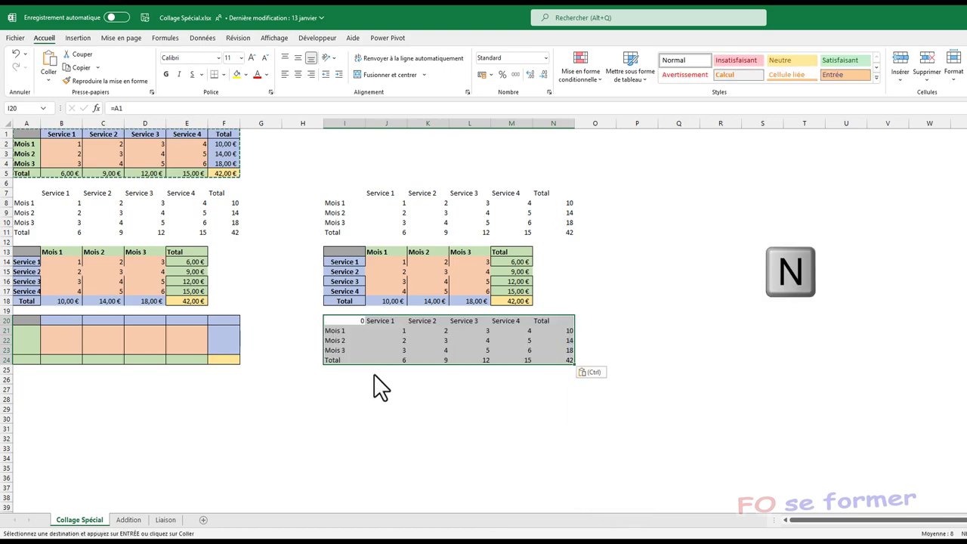
pyautogui.press('ctrl')
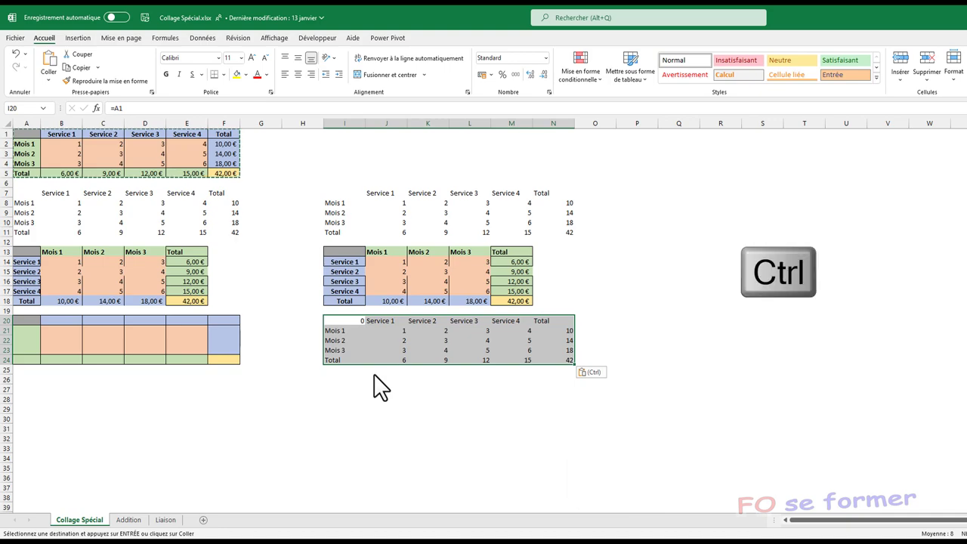
pyautogui.press('r')
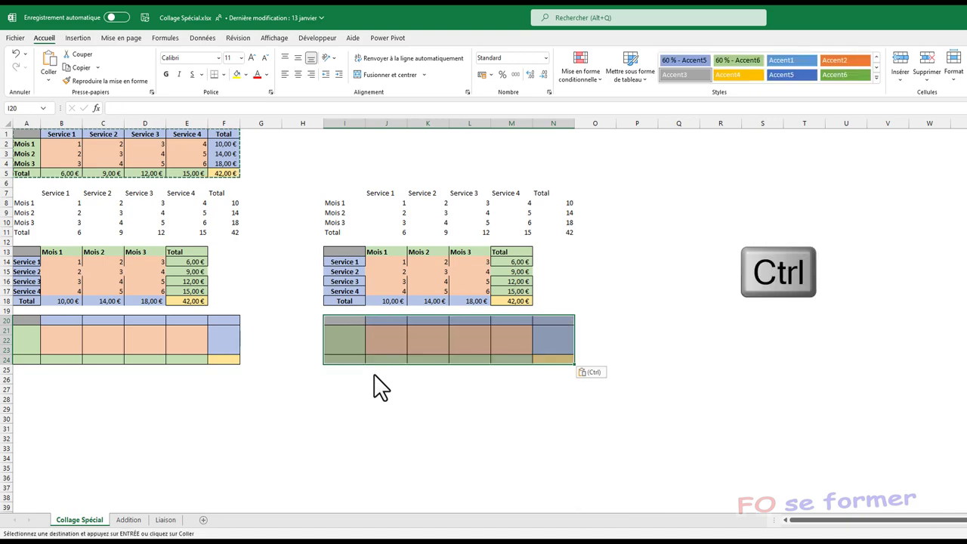